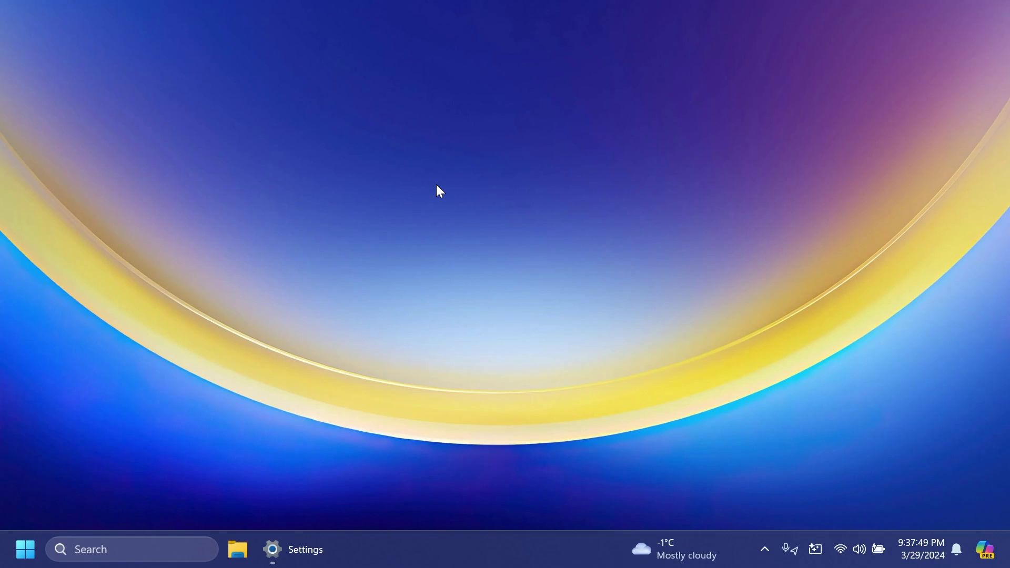
Step: Check Windows 11 Pro 23H2, build 22635.3420, on the About page, then close Settings
{"action": "left_click", "coordinate": [303, 552]}
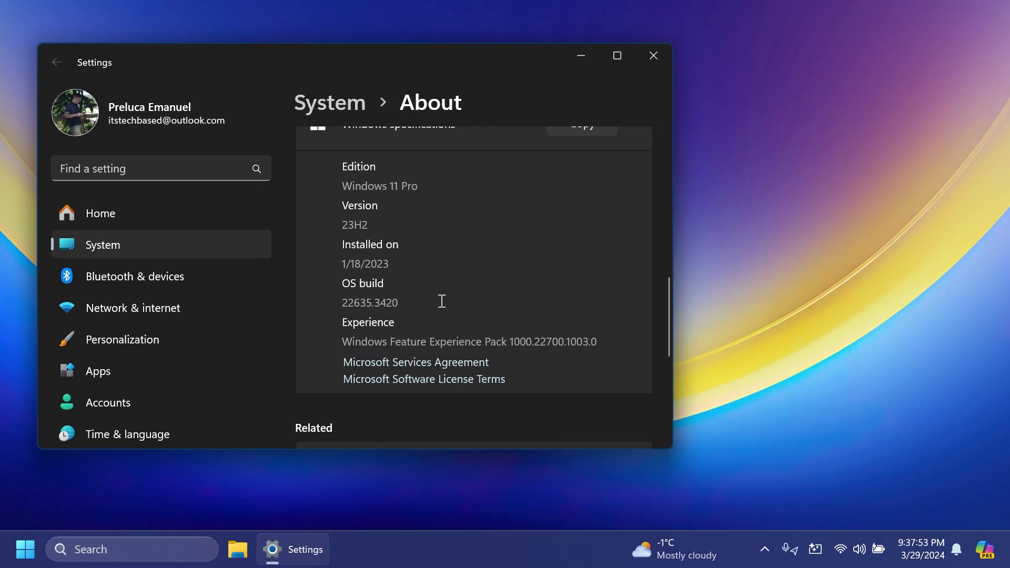
{"action": "key", "text": "alt+F4"}
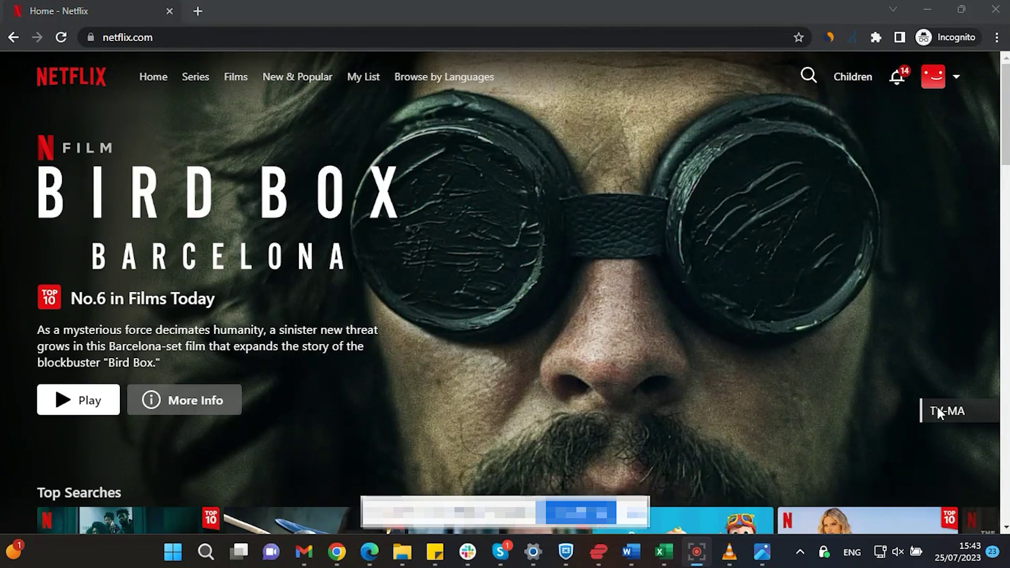
Step: Search Netflix for 'star trek', connect the VPN to UK London-Streaming, and reload the results
{"action": "left_click", "coordinate": [806, 79]}
{"action": "type", "text": "star trek"}
{"action": "left_click", "coordinate": [825, 551]}
{"action": "left_click", "coordinate": [808, 468]}
{"action": "type", "text": "s"}
{"action": "left_click", "coordinate": [829, 200]}
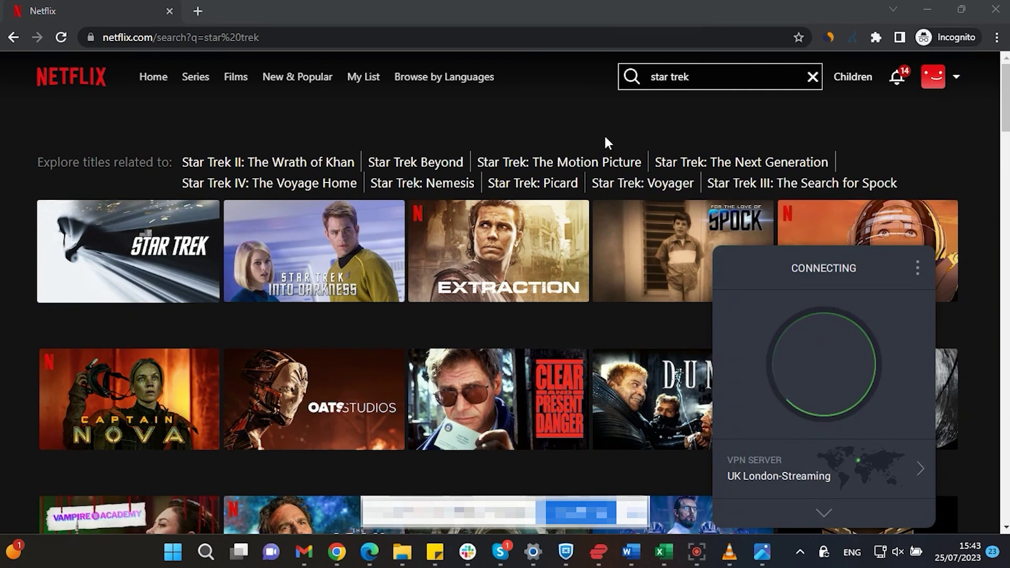
{"action": "left_click", "coordinate": [61, 36]}
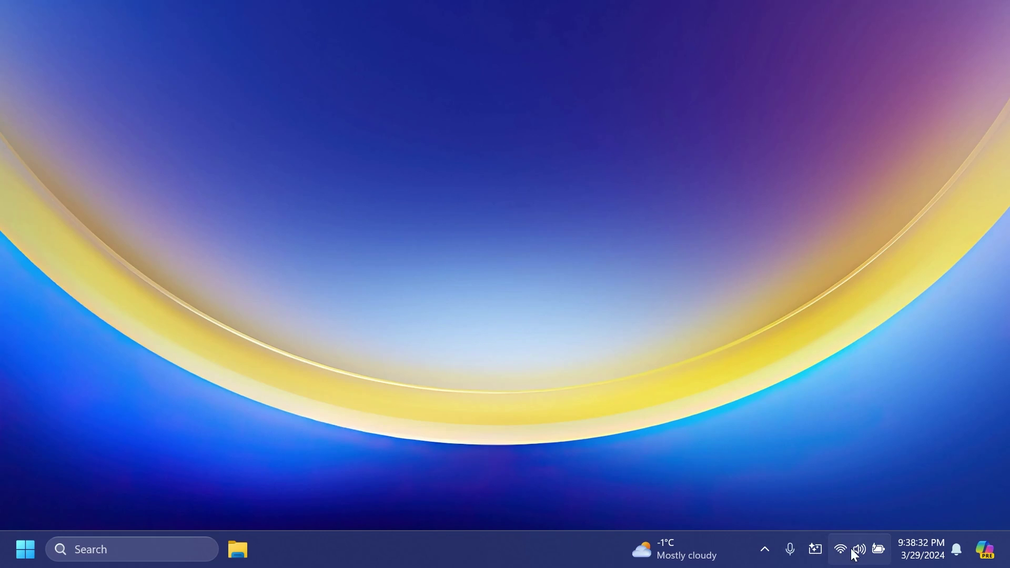
{"action": "right_click", "coordinate": [403, 552]}
{"action": "left_click", "coordinate": [434, 516]}
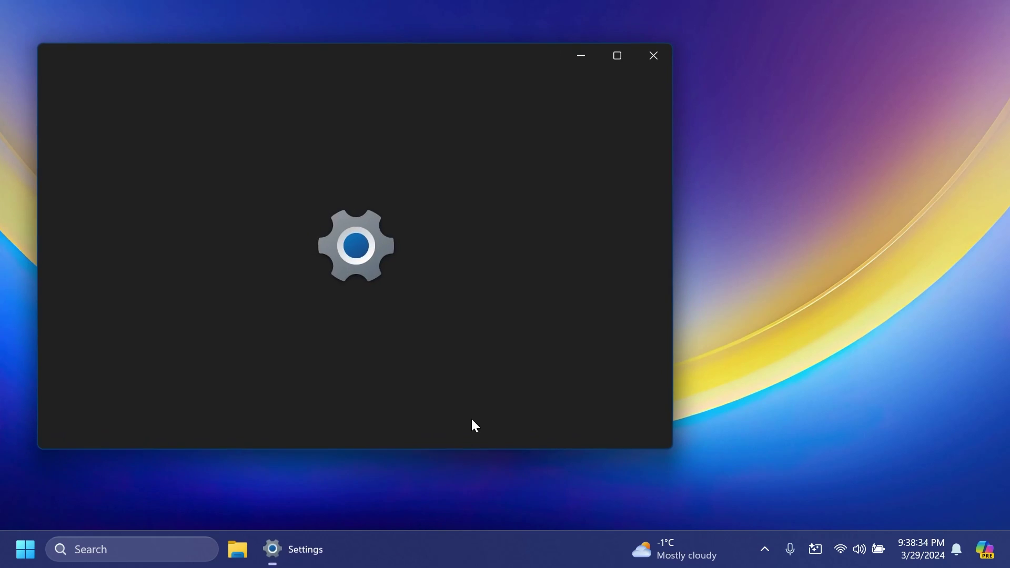
{"action": "scroll", "coordinate": [442, 282], "scroll_direction": "down", "scroll_amount": 6}
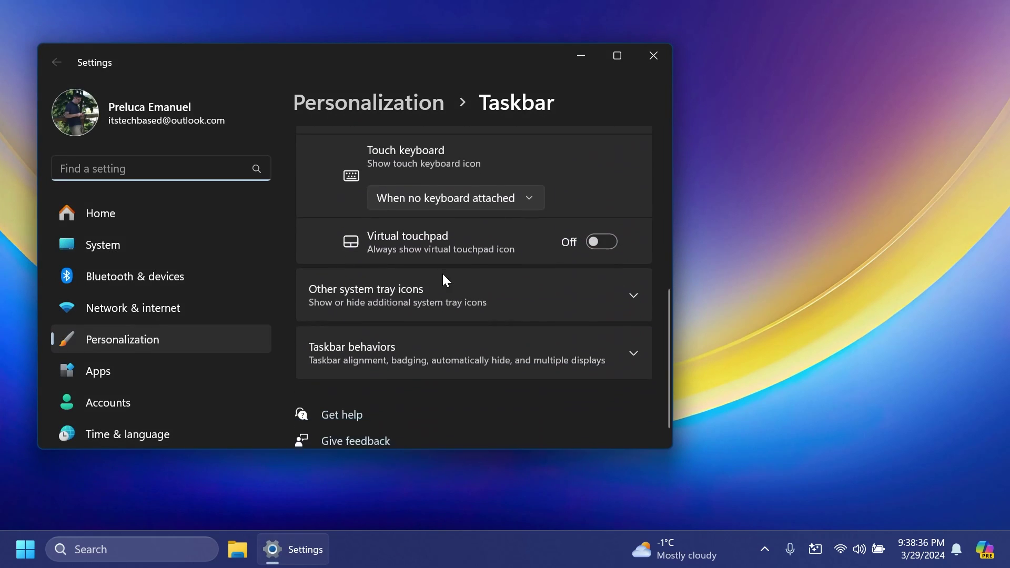
{"action": "left_click", "coordinate": [415, 337]}
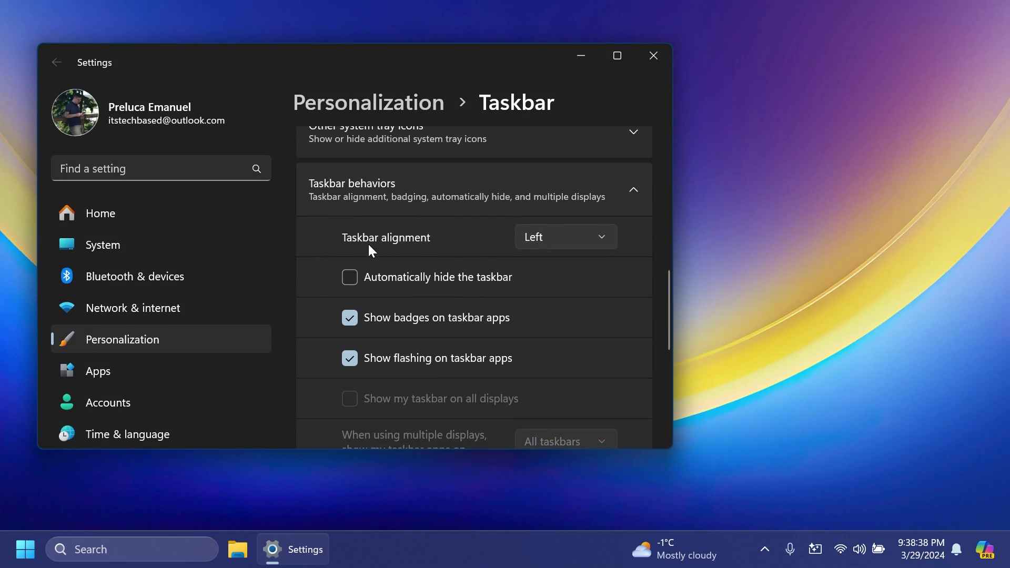
{"action": "left_click", "coordinate": [654, 56]}
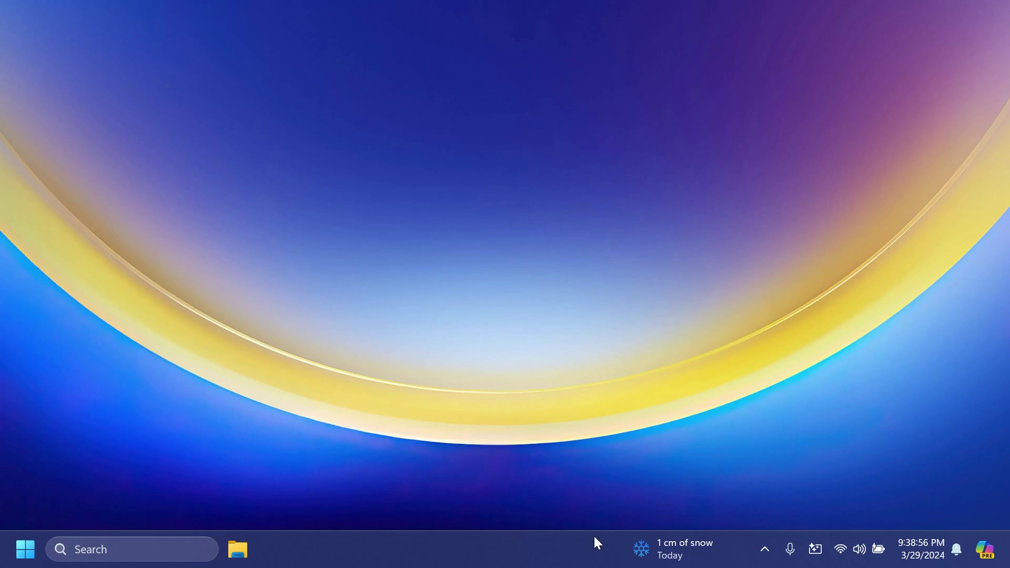
Step: Open the Widgets board from the taskbar weather widget, showing Finland weather and news
{"action": "left_click", "coordinate": [684, 547]}
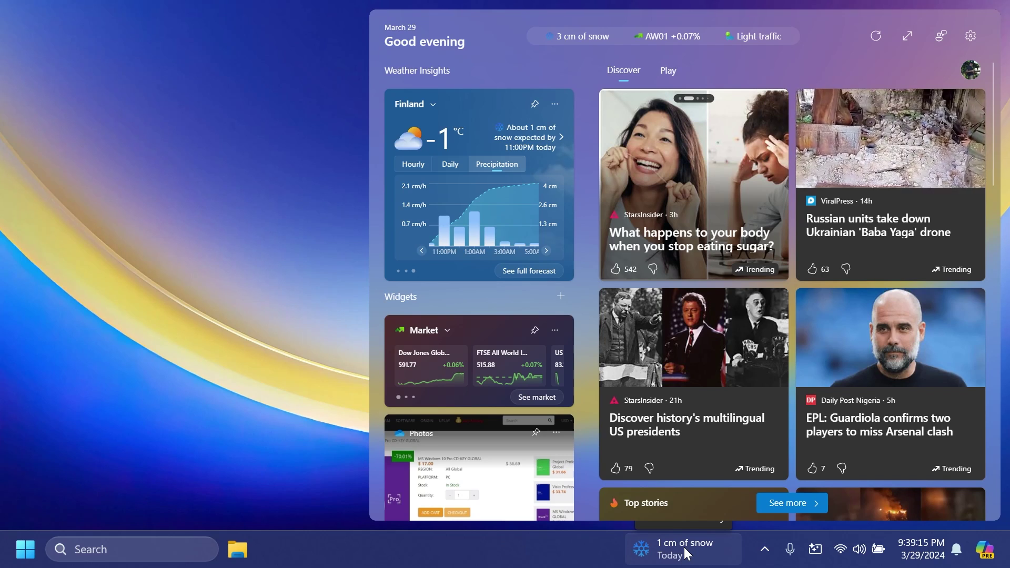
{"action": "right_click", "coordinate": [533, 553]}
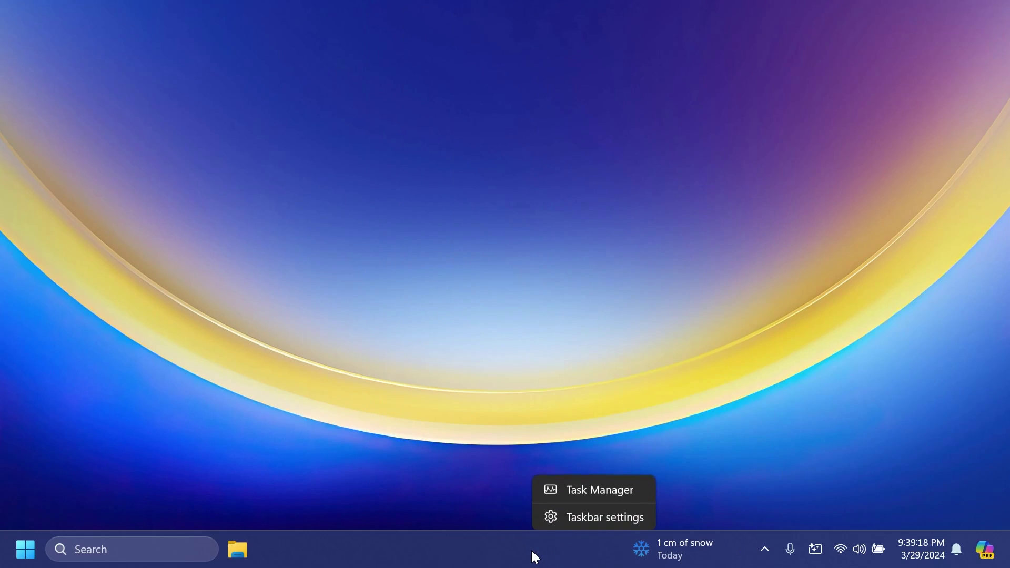
{"action": "left_click", "coordinate": [573, 526]}
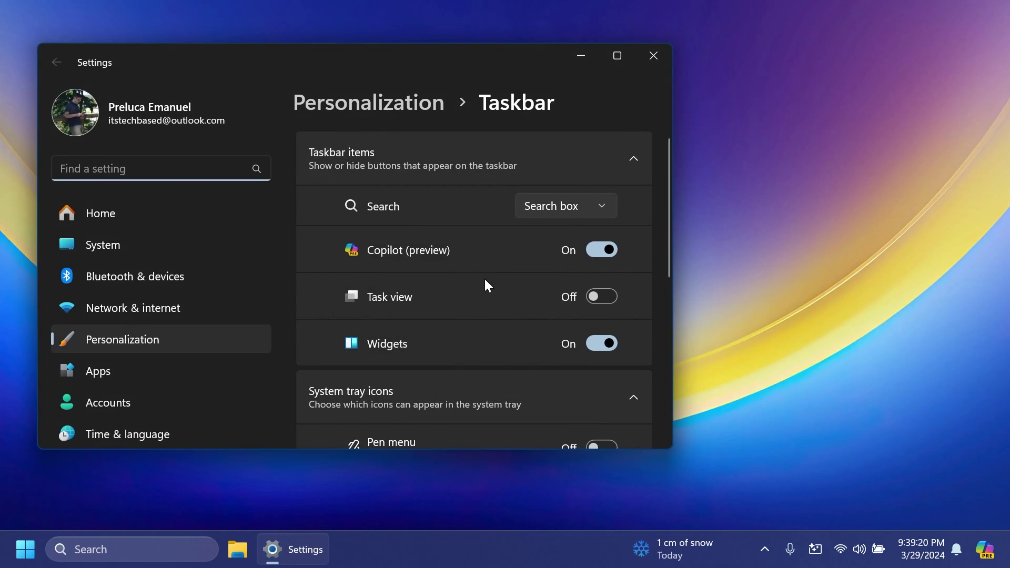
{"action": "left_click", "coordinate": [601, 349]}
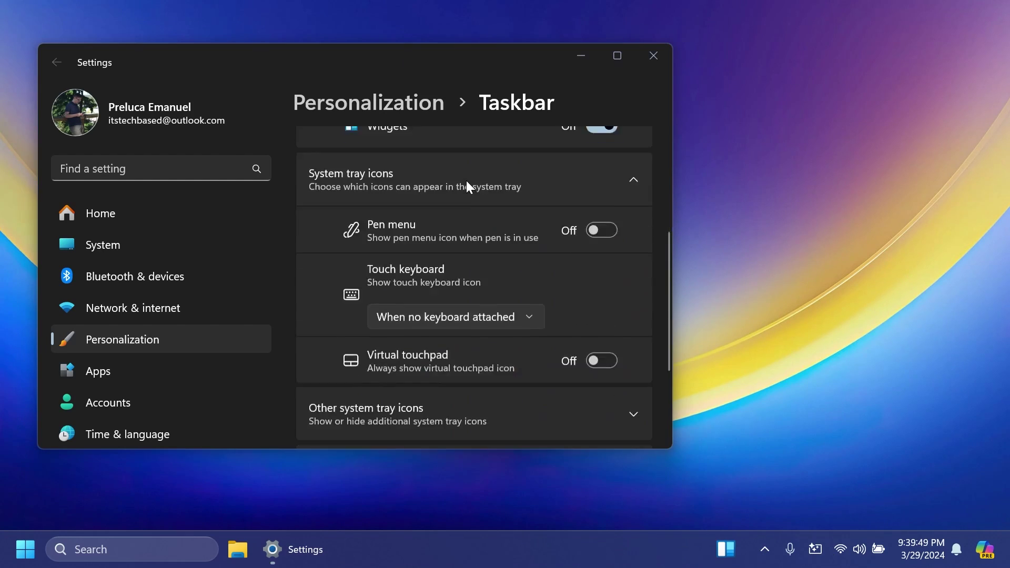
{"action": "scroll", "coordinate": [470, 187], "scroll_direction": "down", "scroll_amount": 2}
{"action": "left_click", "coordinate": [431, 341]}
{"action": "scroll", "coordinate": [443, 298], "scroll_direction": "down", "scroll_amount": 2}
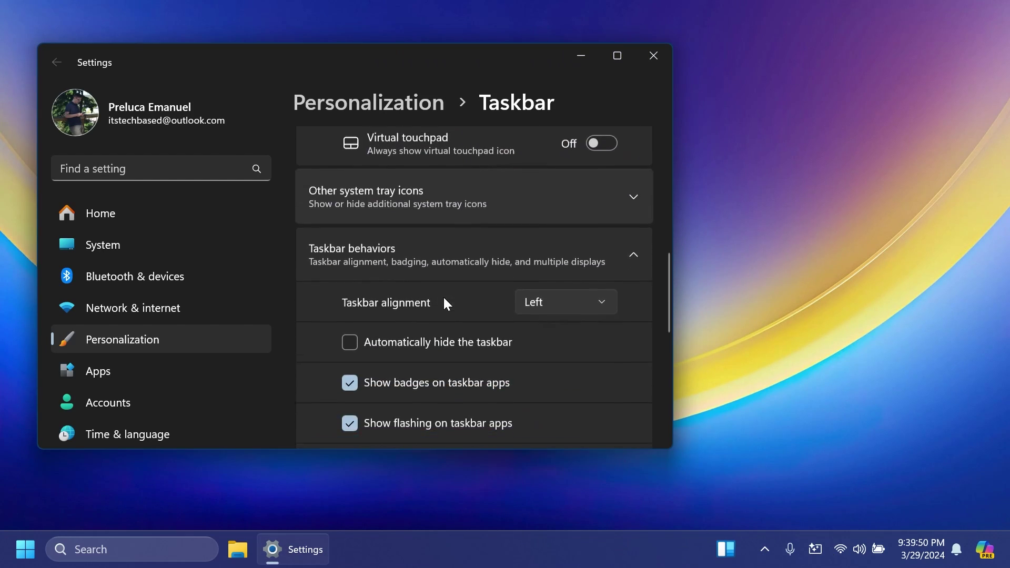
{"action": "left_click", "coordinate": [535, 296]}
{"action": "left_click", "coordinate": [547, 314]}
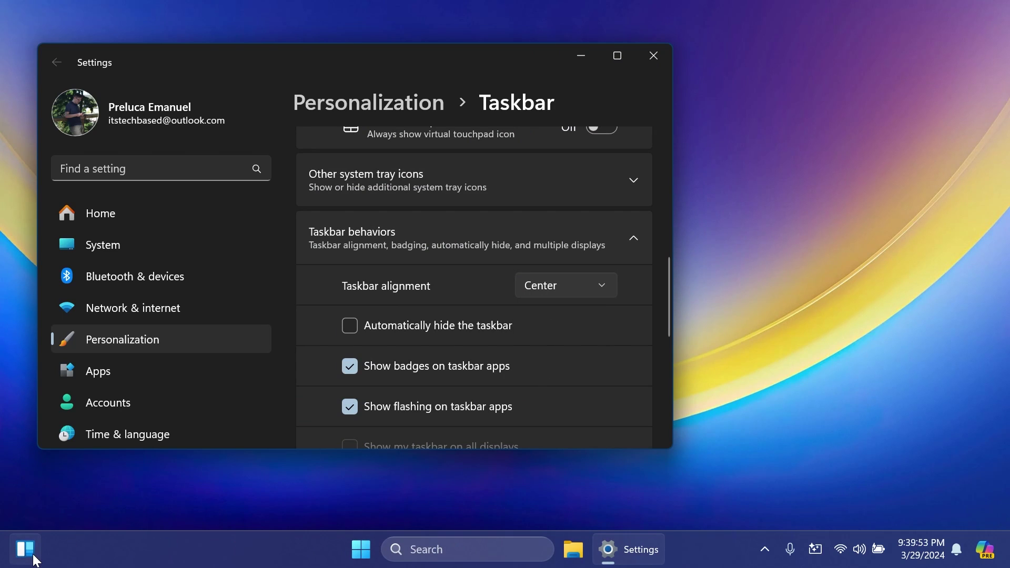
{"action": "mouse_move", "coordinate": [35, 559]}
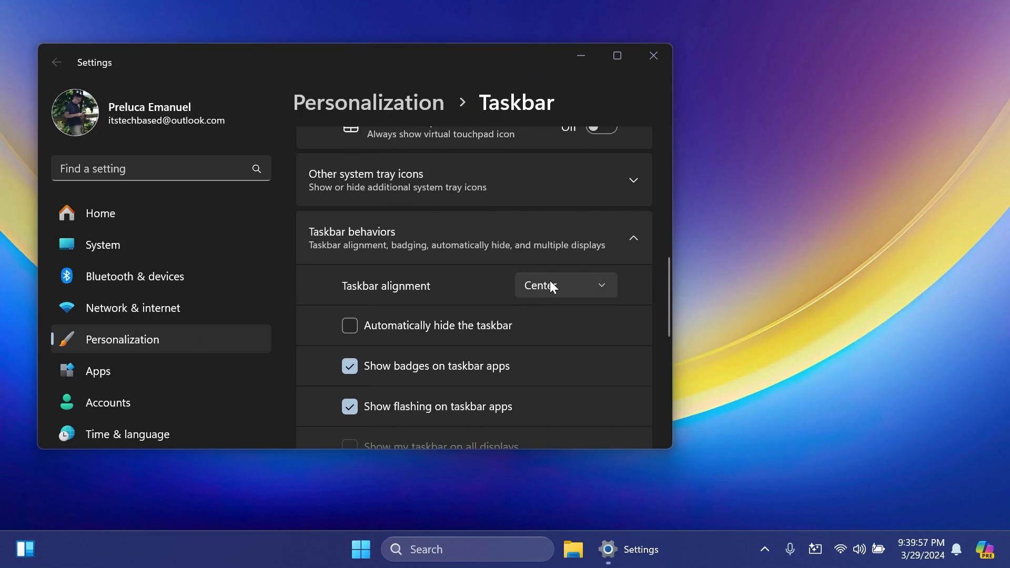
{"action": "left_click", "coordinate": [550, 280]}
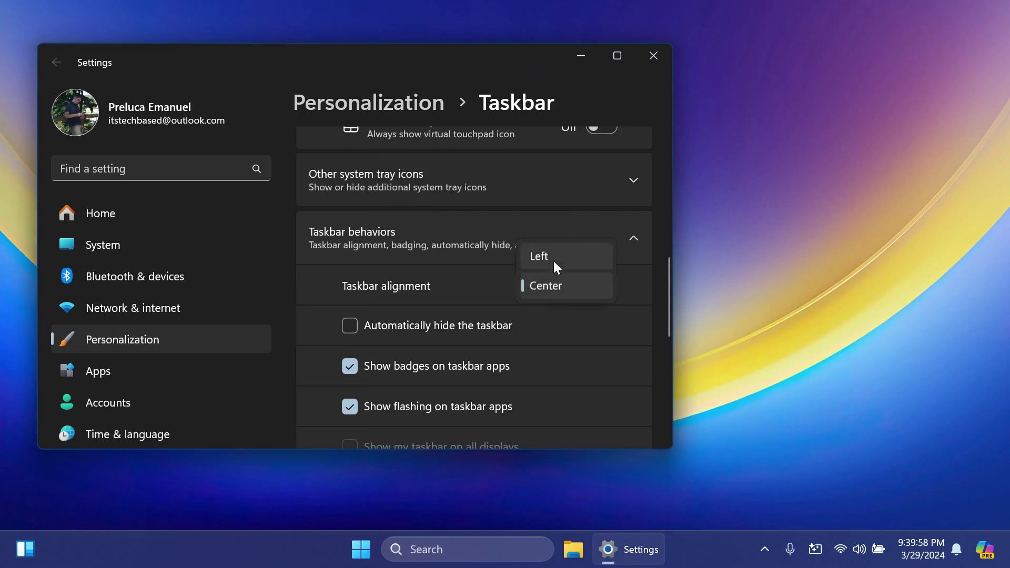
{"action": "left_click", "coordinate": [557, 258]}
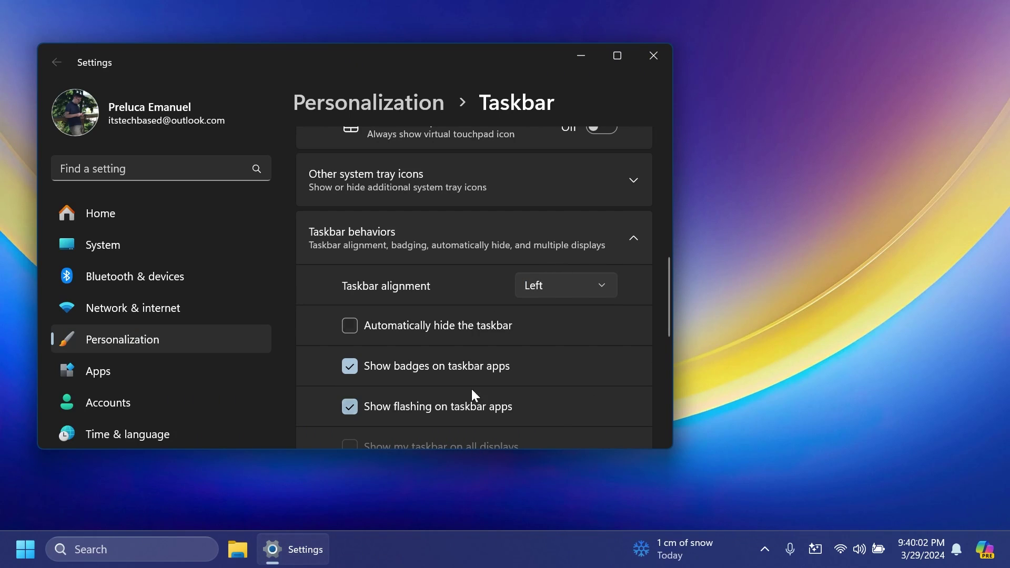
Step: Close Settings, check the 'Open Widgets board on hover' toggle, dismiss the board, and open File Explorer
{"action": "key", "text": "alt+F4"}
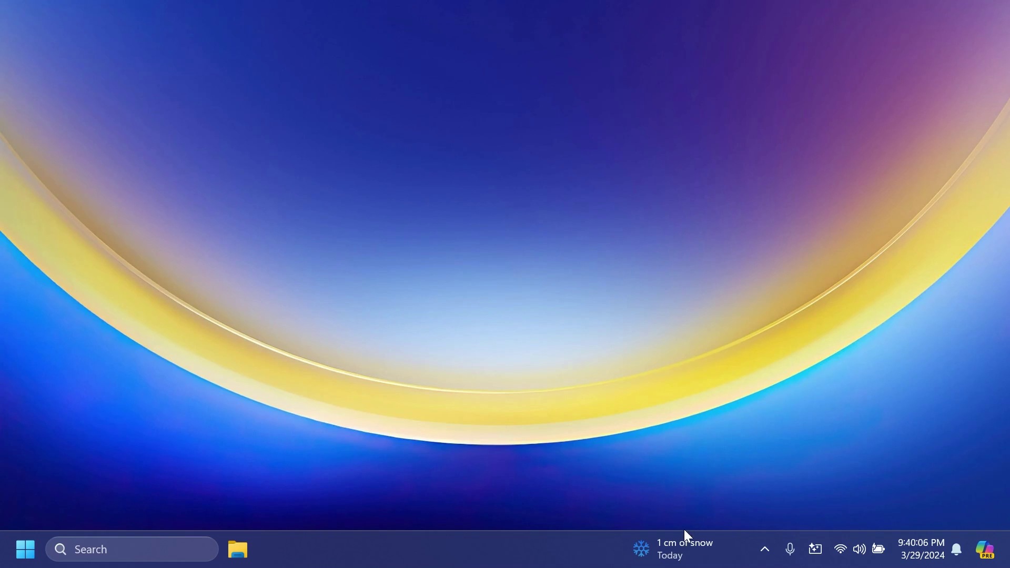
{"action": "mouse_move", "coordinate": [676, 561]}
{"action": "left_click", "coordinate": [971, 36]}
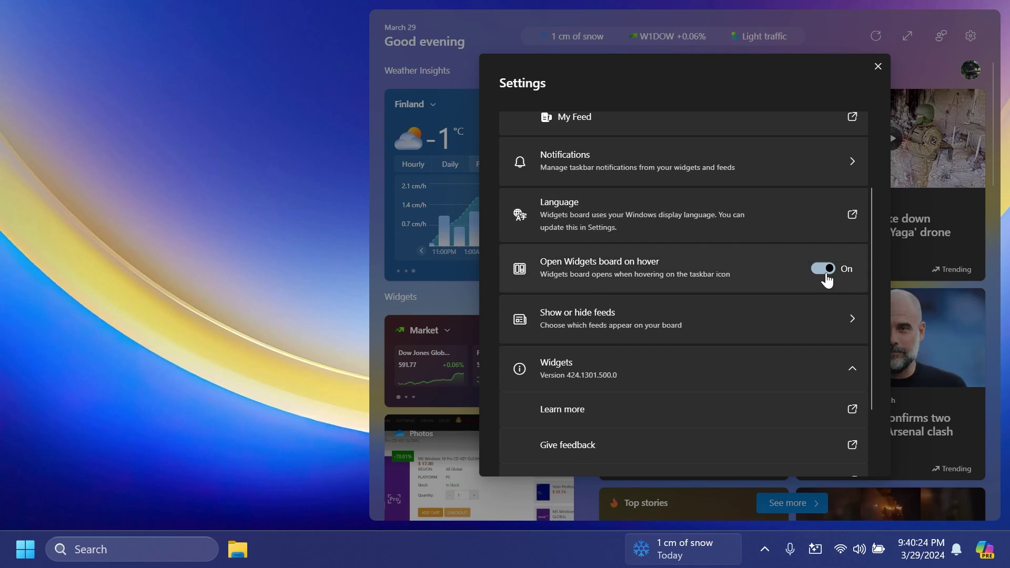
{"action": "left_click", "coordinate": [294, 260]}
{"action": "key", "text": "super+e"}
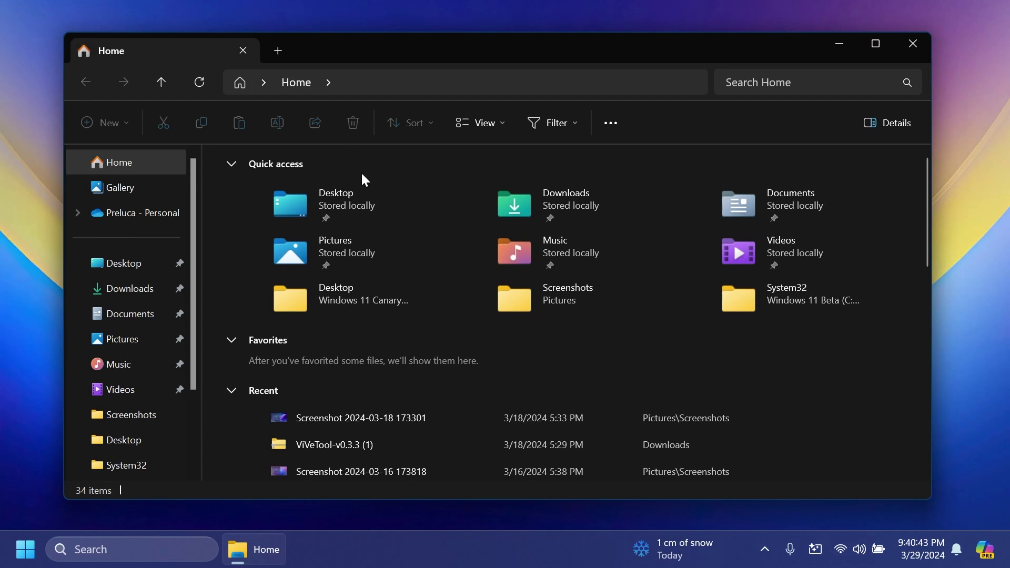
{"action": "left_click", "coordinate": [131, 342]}
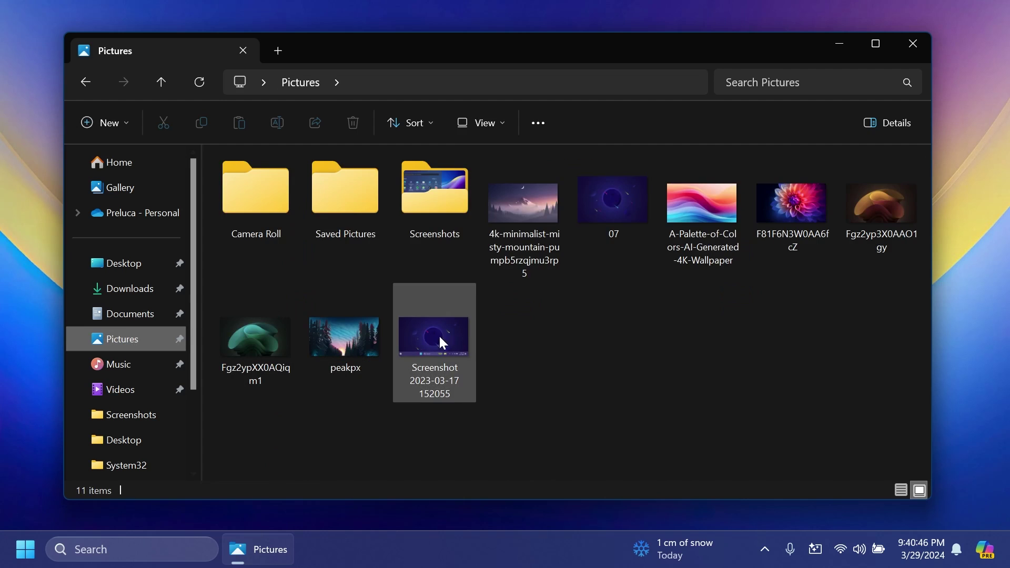
{"action": "double_click", "coordinate": [431, 211]}
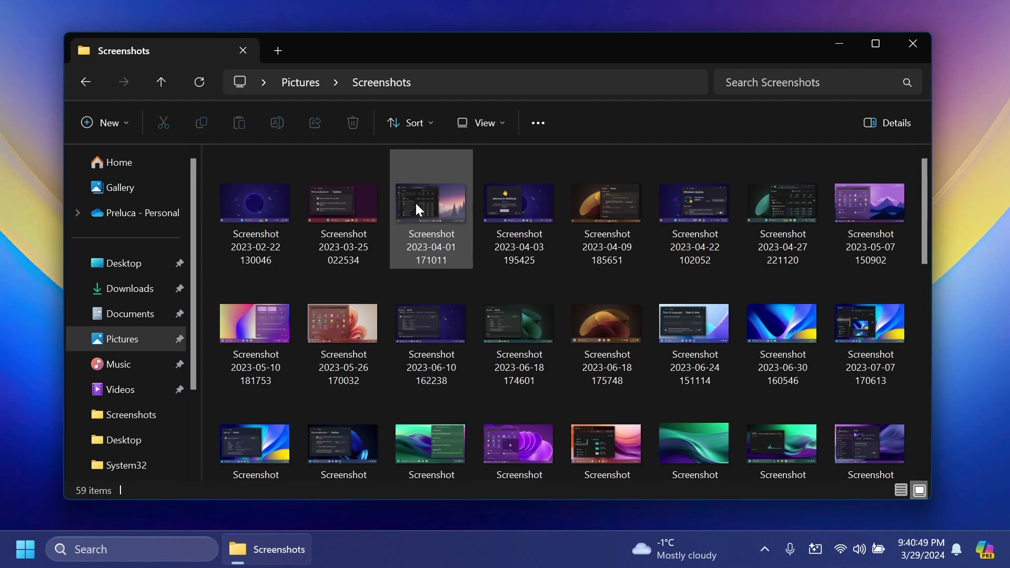
{"action": "left_click_drag", "start_coordinate": [415, 201], "coordinate": [298, 85]}
{"action": "left_click", "coordinate": [300, 83]}
{"action": "left_click", "coordinate": [504, 348]}
{"action": "left_click", "coordinate": [652, 344]}
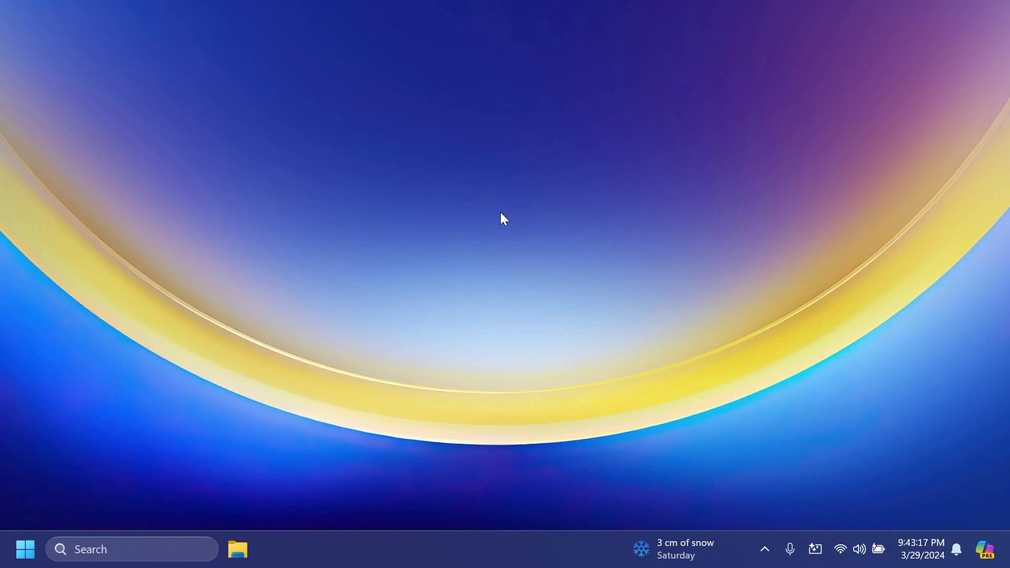
{"action": "left_click", "coordinate": [238, 550]}
{"action": "left_click", "coordinate": [125, 341]}
{"action": "left_click", "coordinate": [466, 345]}
{"action": "left_click", "coordinate": [315, 124]}
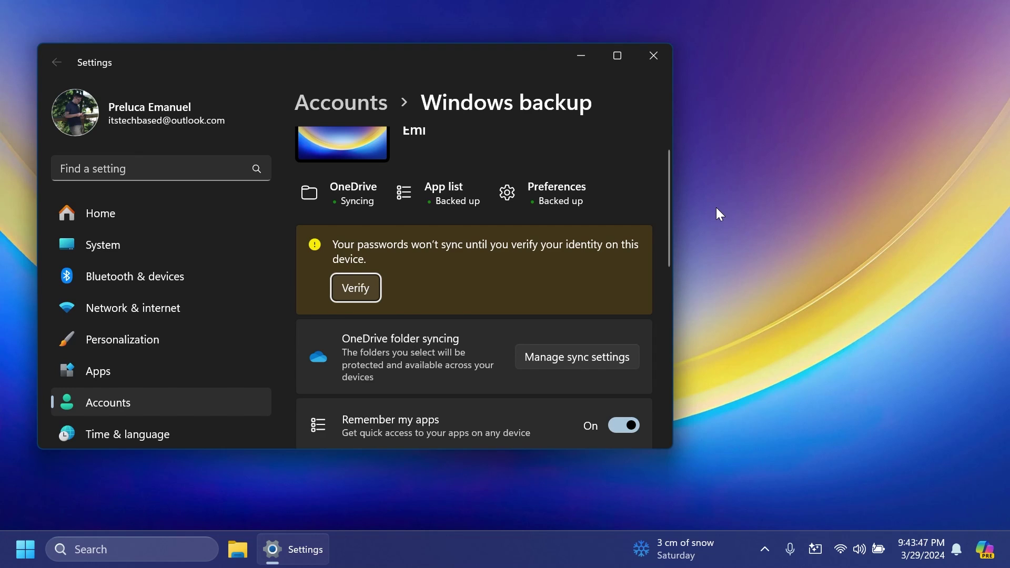
Step: Scroll through the Windows backup options on the Accounts page
{"action": "scroll", "coordinate": [591, 224], "scroll_direction": "down", "scroll_amount": 4}
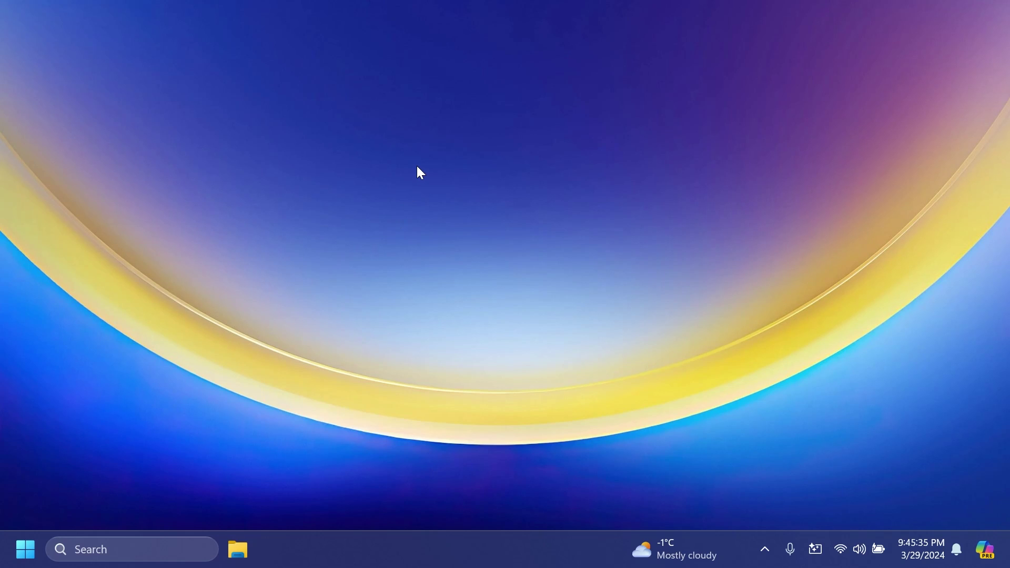
Step: Open Personalization > Lock screen from the desktop and review its Windows spotlight and Calendar settings
{"action": "right_click", "coordinate": [418, 168]}
{"action": "left_click", "coordinate": [476, 352]}
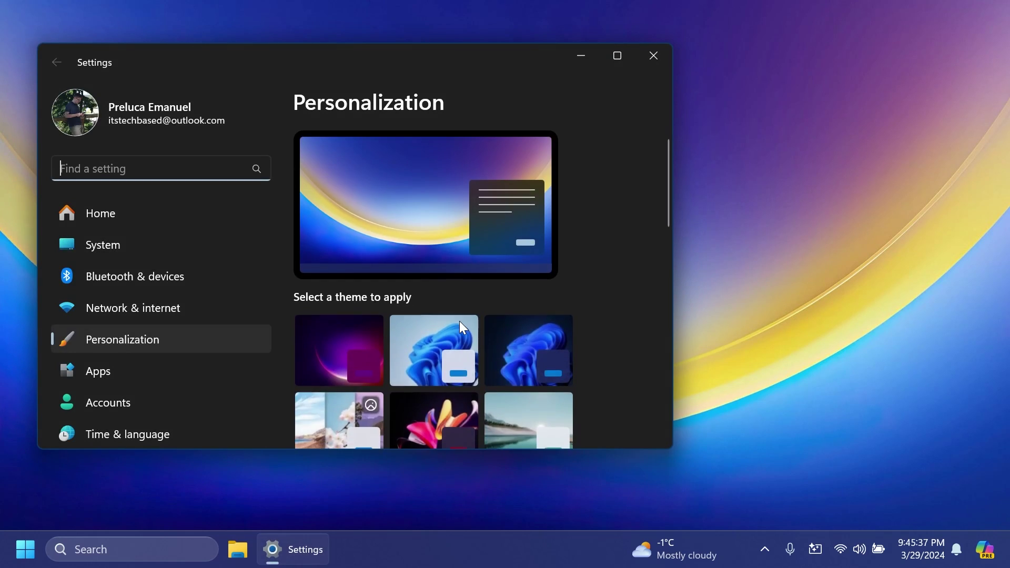
{"action": "scroll", "coordinate": [401, 264], "scroll_direction": "down", "scroll_amount": 4}
{"action": "scroll", "coordinate": [400, 263], "scroll_direction": "down", "scroll_amount": 3}
{"action": "left_click", "coordinate": [398, 294]}
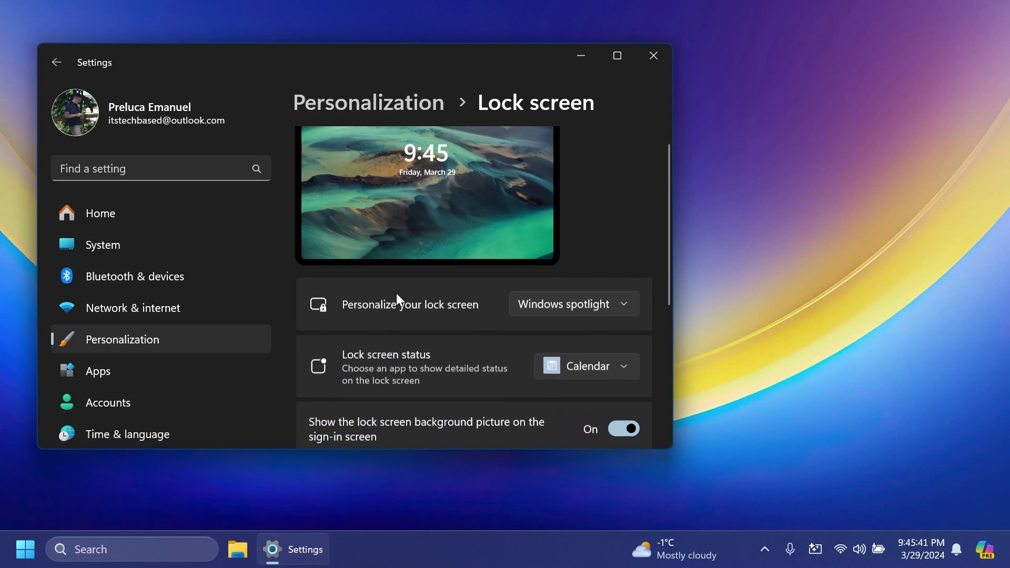
{"action": "scroll", "coordinate": [420, 285], "scroll_direction": "down", "scroll_amount": 2}
{"action": "scroll", "coordinate": [420, 286], "scroll_direction": "down", "scroll_amount": 2}
{"action": "scroll", "coordinate": [420, 286], "scroll_direction": "up", "scroll_amount": 5}
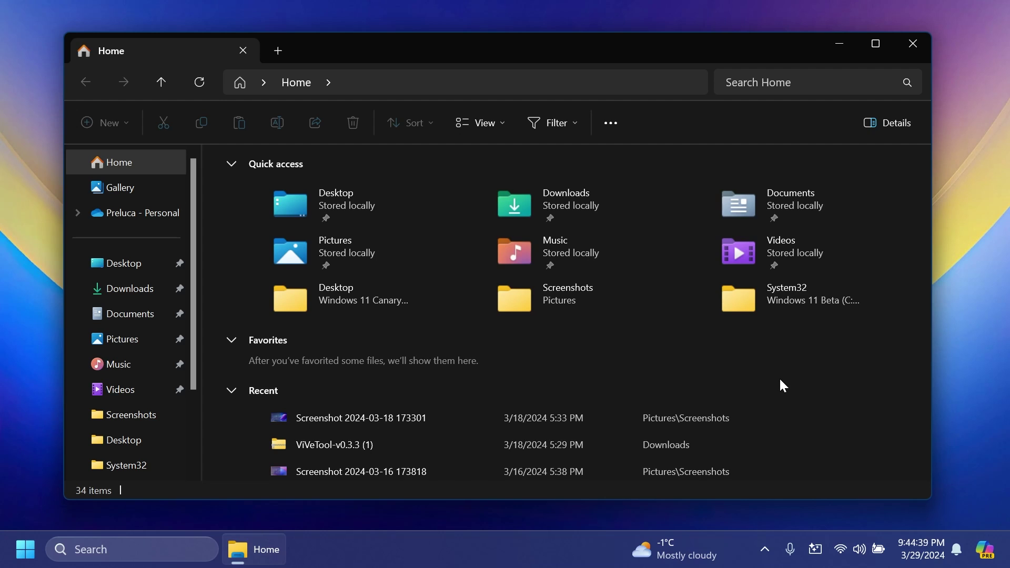
Step: Close File Explorer, view recent items and top apps in Search, then launch Task Manager
{"action": "key", "text": "alt+F4"}
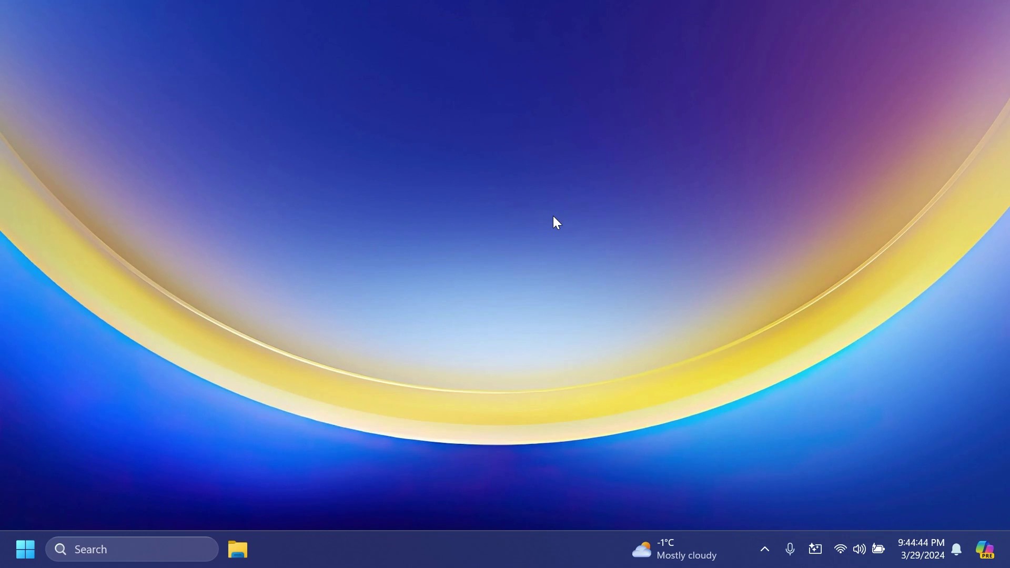
{"action": "left_click", "coordinate": [160, 548]}
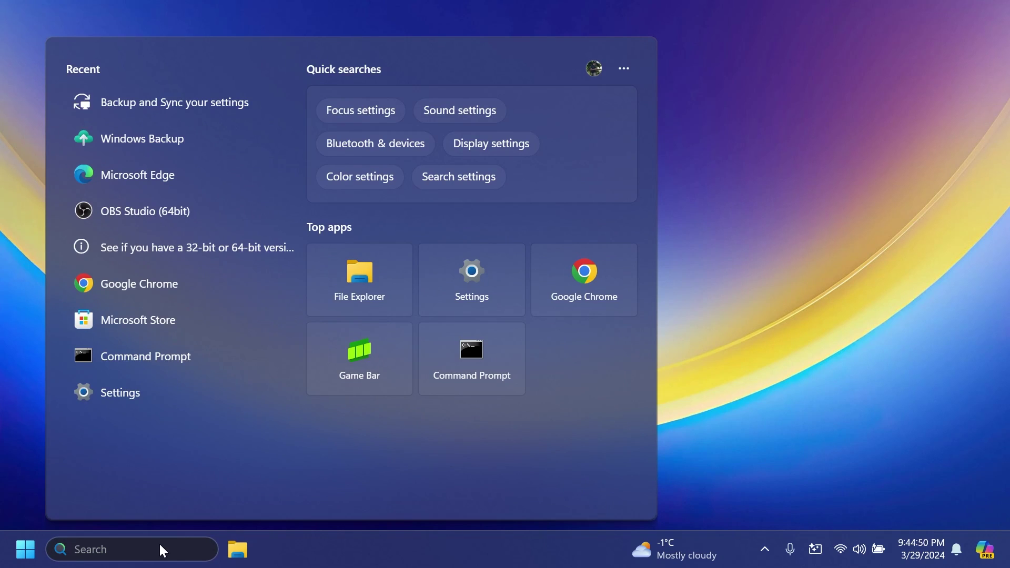
{"action": "right_click", "coordinate": [519, 550]}
{"action": "left_click", "coordinate": [520, 493]}
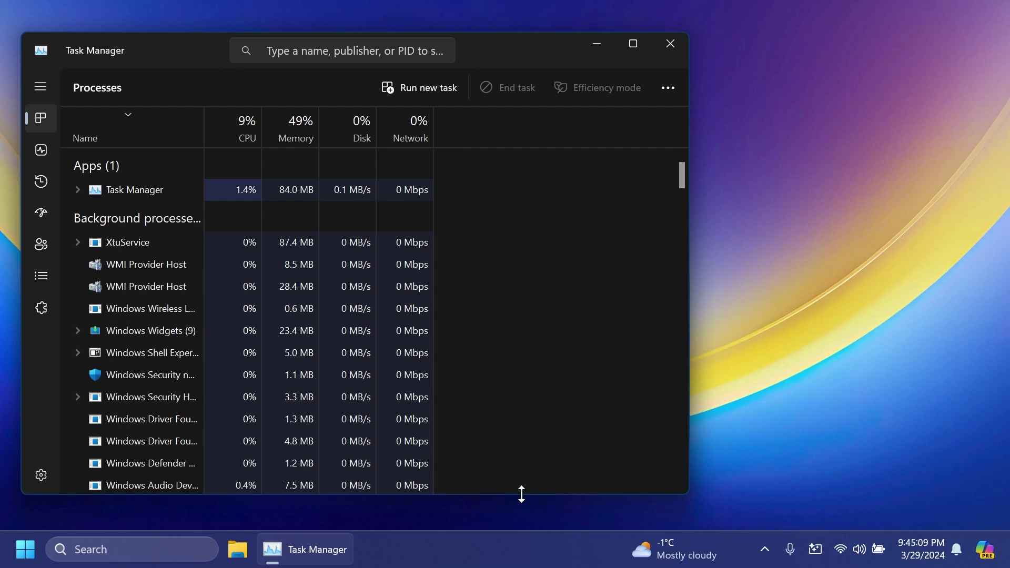
Step: Close Task Manager, open Taskbar settings, and expand Taskbar behaviors to review left alignment
{"action": "key", "text": "alt+F4"}
{"action": "right_click", "coordinate": [555, 542]}
{"action": "left_click", "coordinate": [577, 515]}
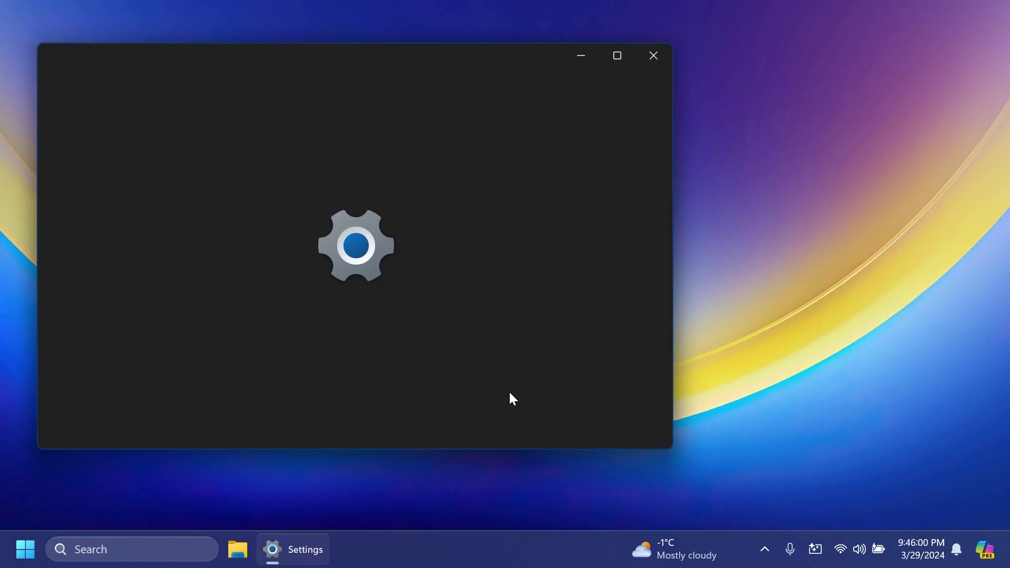
{"action": "scroll", "coordinate": [452, 342], "scroll_direction": "down", "scroll_amount": 5}
{"action": "left_click", "coordinate": [424, 394]}
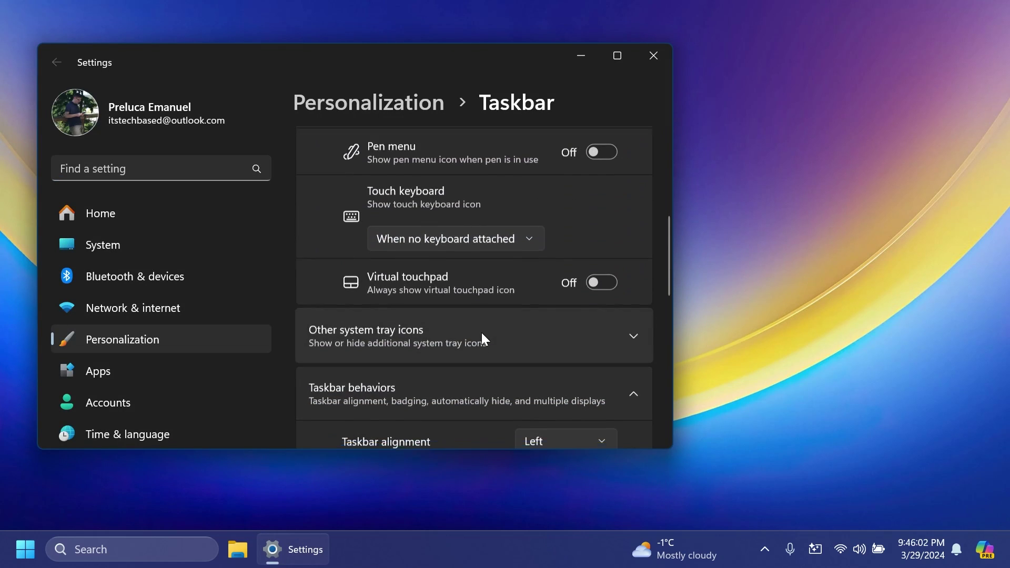
{"action": "scroll", "coordinate": [480, 334], "scroll_direction": "down", "scroll_amount": 10}
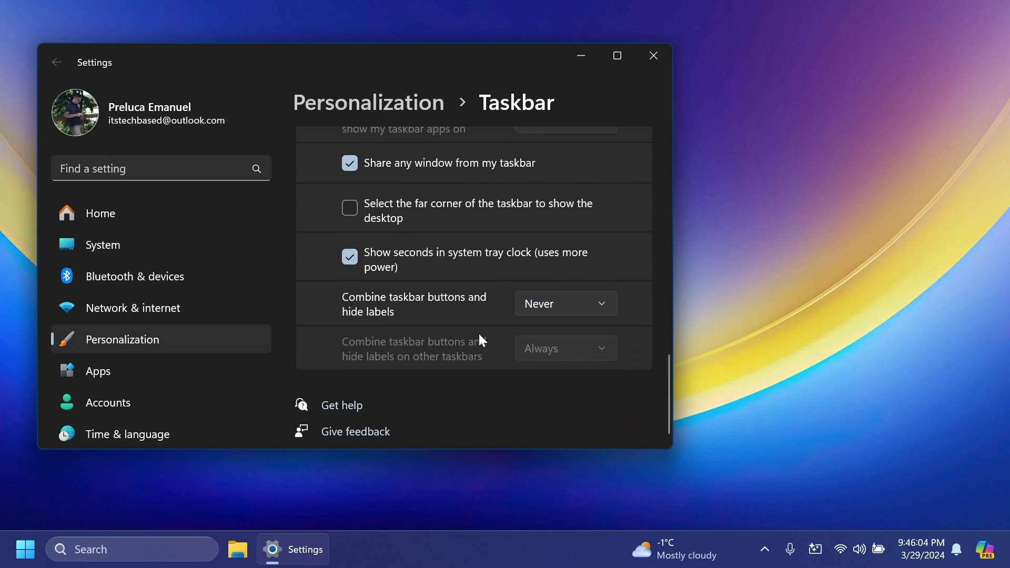